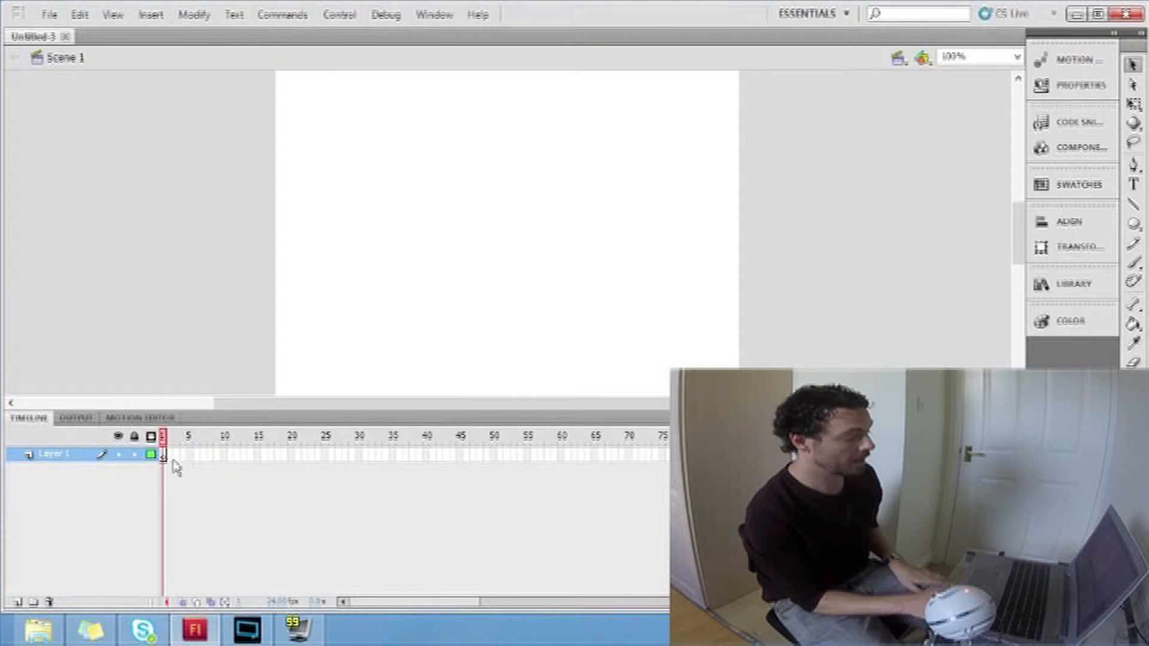
{"action": "left_click", "coordinate": [190, 456]}
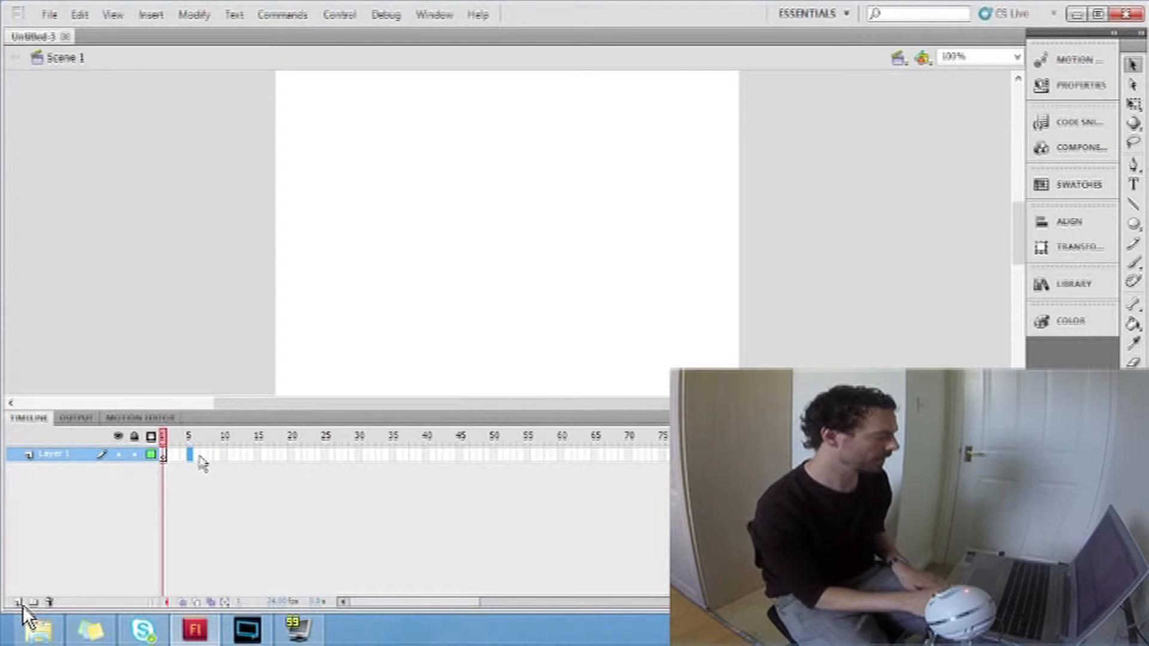
{"action": "left_click", "coordinate": [183, 454]}
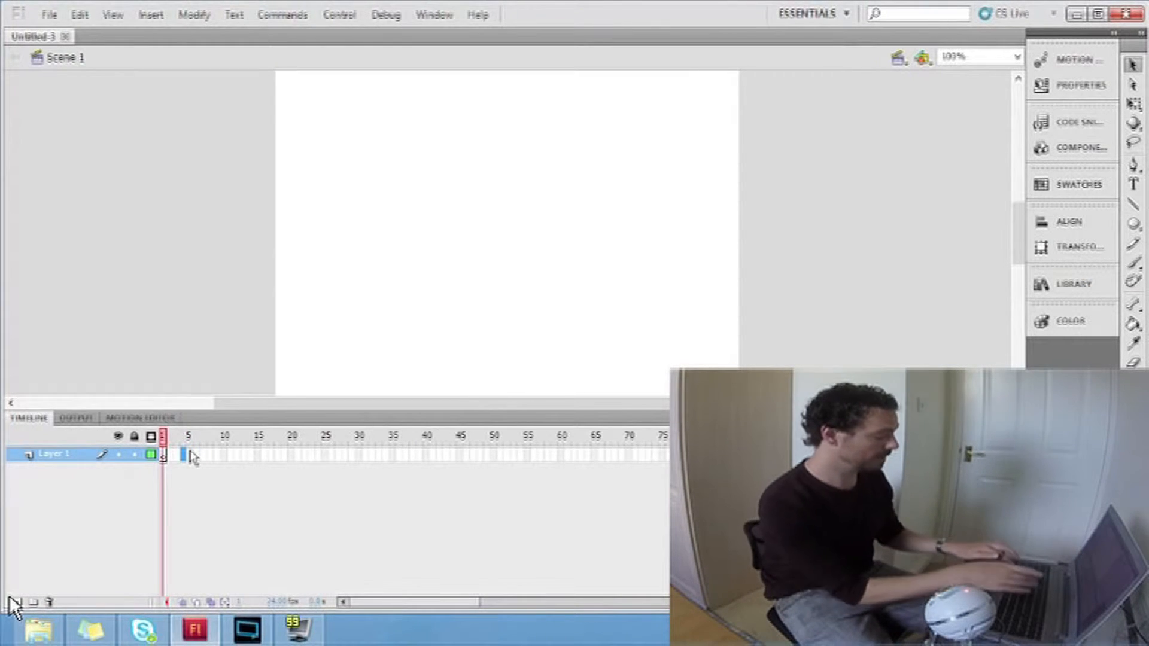
{"action": "key", "text": "F5"}
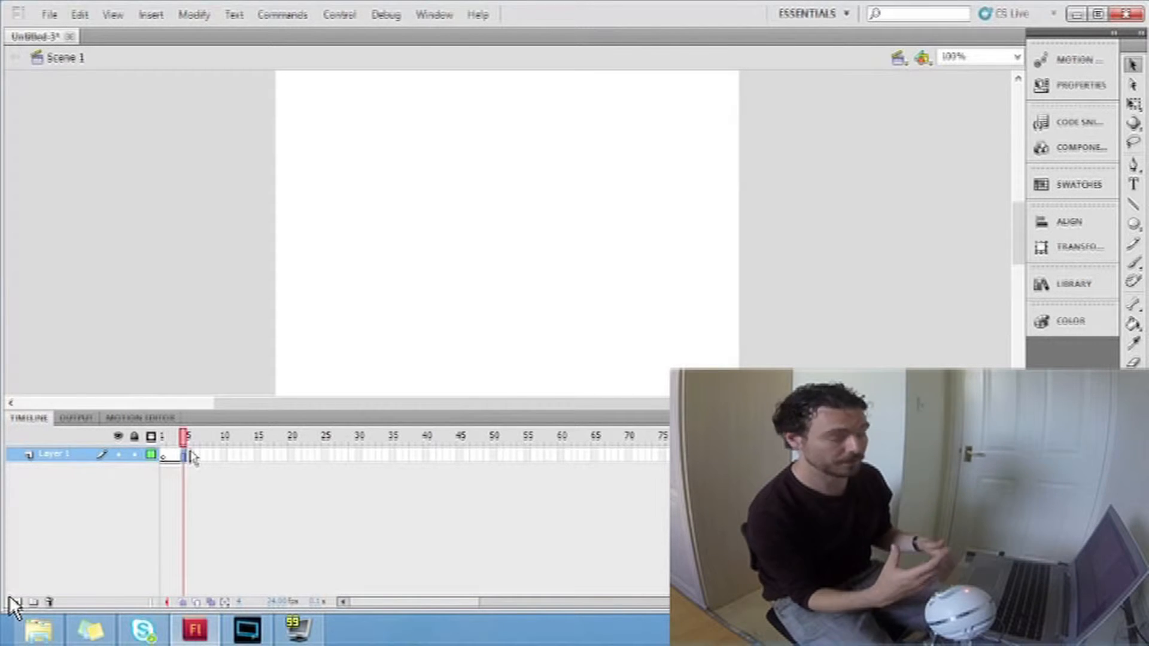
{"action": "key", "text": "ctrl+z"}
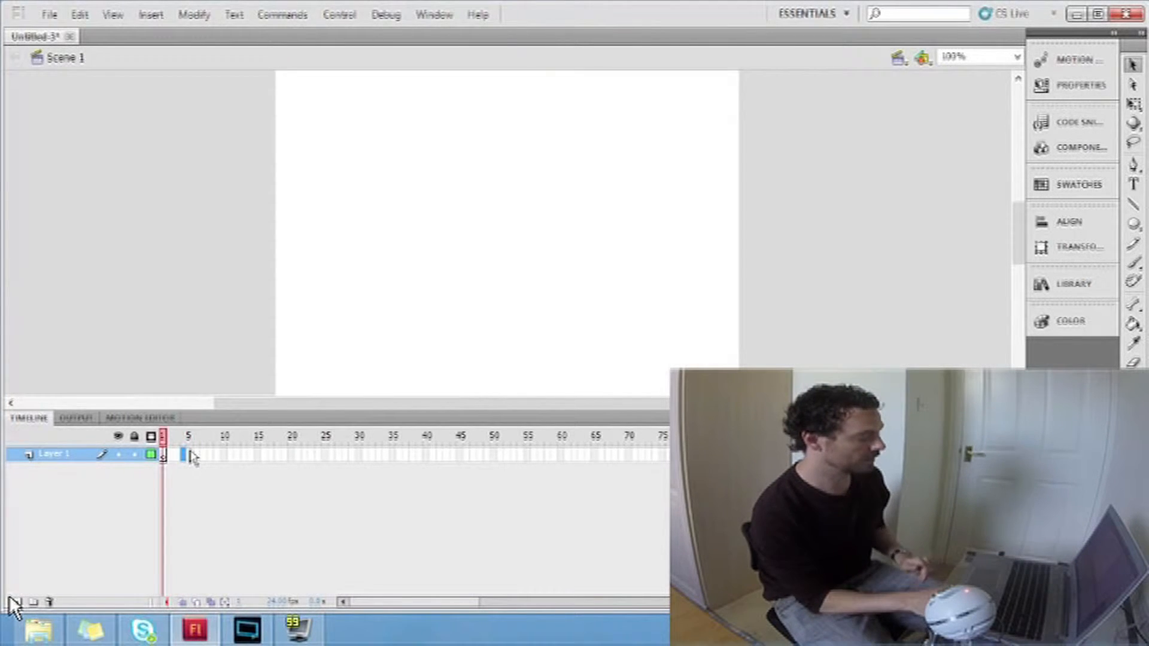
Step: Draw a stick figure in frame 1 of Layer 1, with a circular head and straight lines for the torso, legs and arms
{"action": "left_click", "coordinate": [164, 457]}
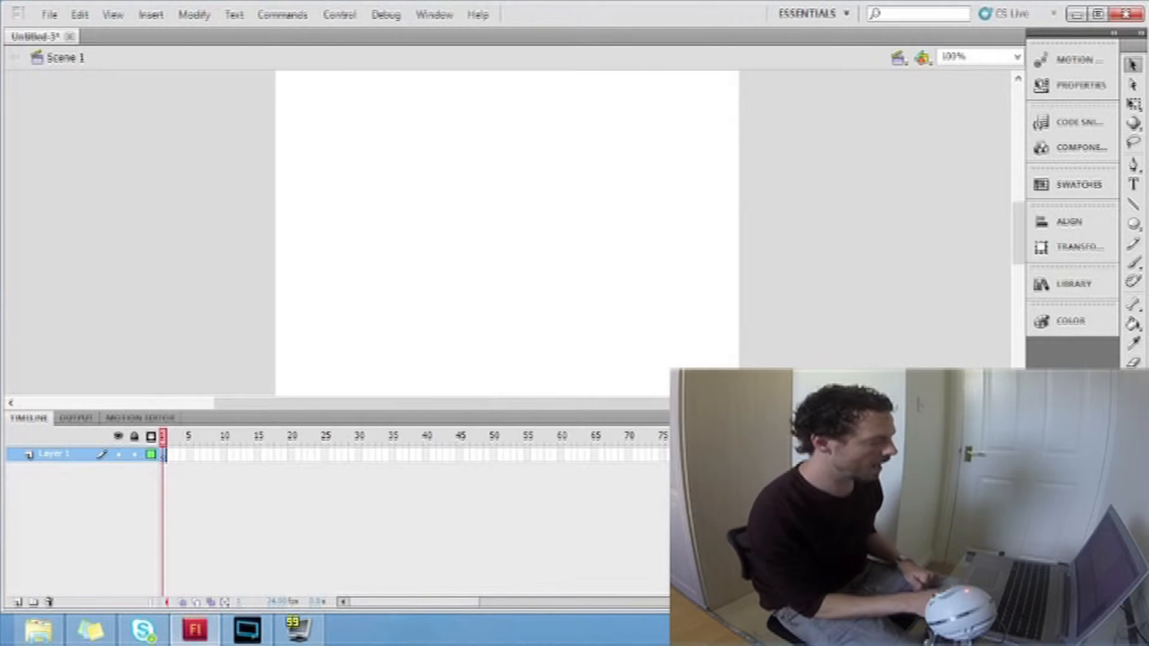
{"action": "left_click", "coordinate": [1133, 223]}
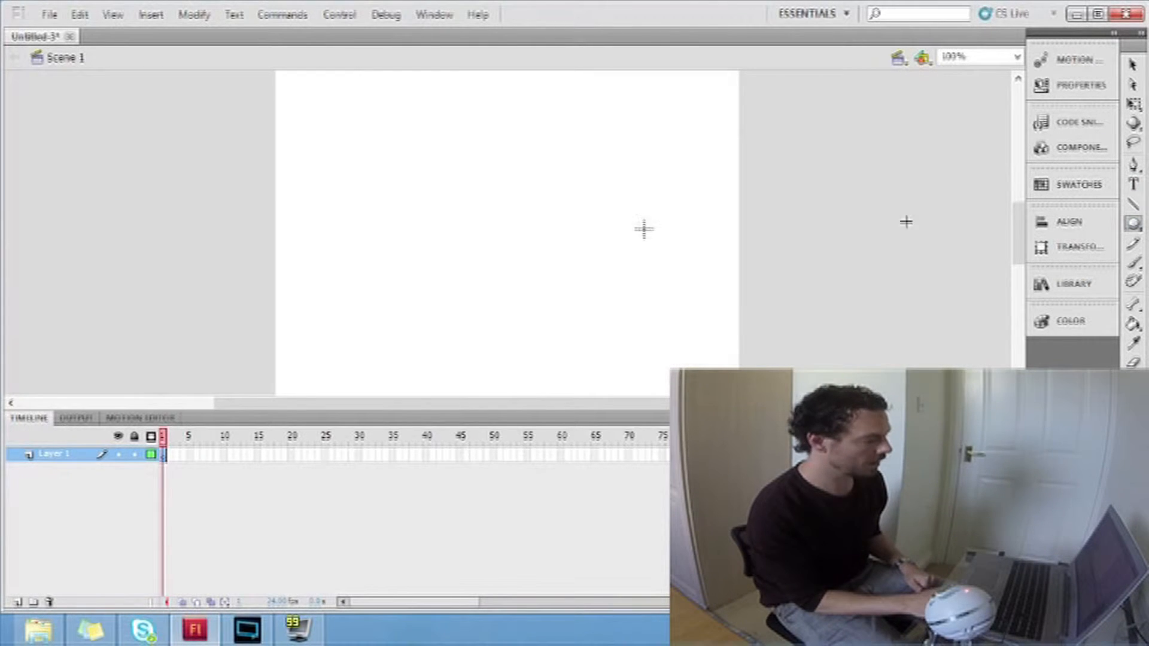
{"action": "left_click_drag", "start_coordinate": [337, 154], "coordinate": [413, 229]}
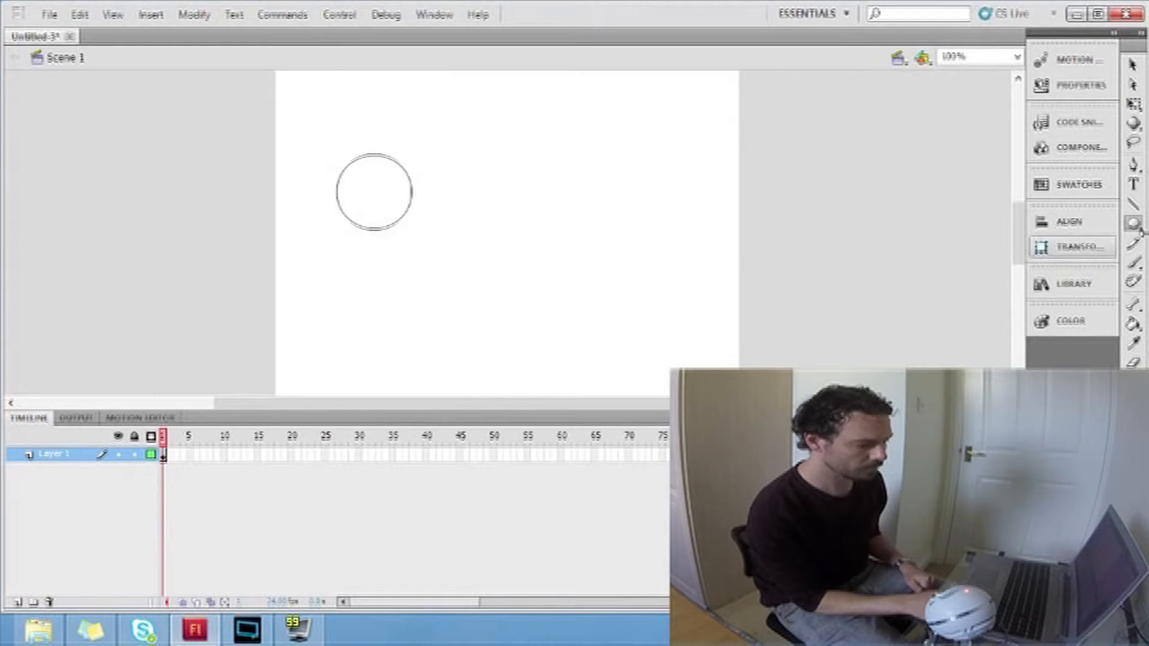
{"action": "left_click", "coordinate": [1133, 206]}
{"action": "mouse_move", "coordinate": [376, 230]}
{"action": "left_mouse_down"}
{"action": "mouse_move", "coordinate": [376, 316]}
{"action": "mouse_move", "coordinate": [349, 360]}
{"action": "left_mouse_up"}
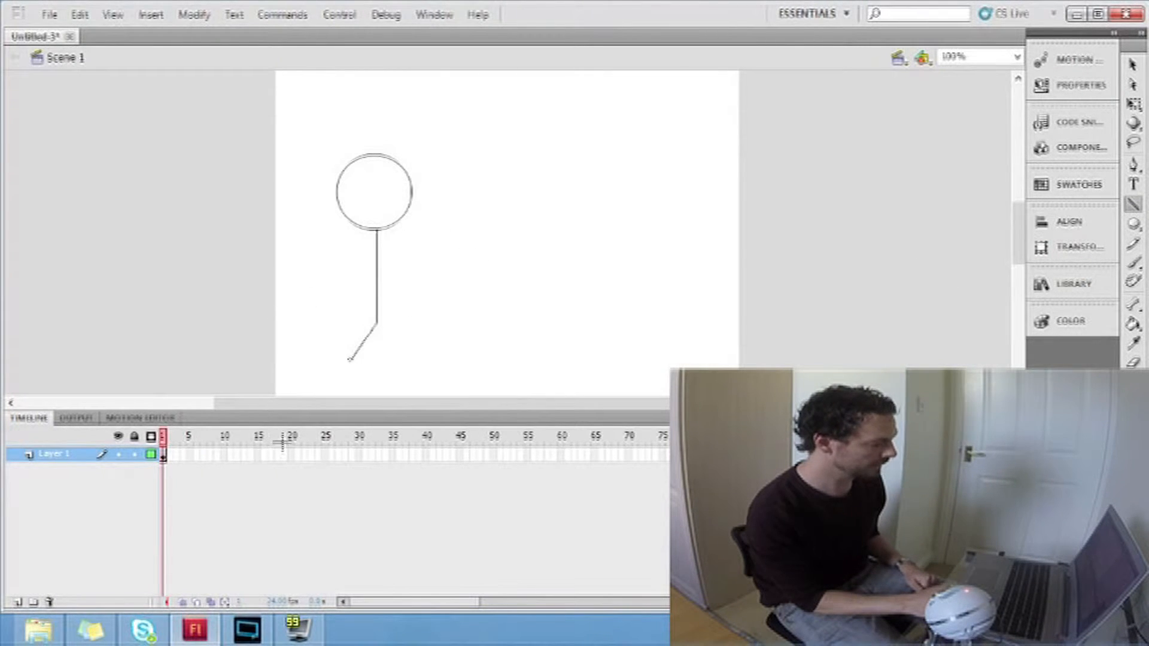
{"action": "left_click_drag", "start_coordinate": [376, 323], "coordinate": [406, 363]}
{"action": "left_click_drag", "start_coordinate": [342, 271], "coordinate": [432, 271]}
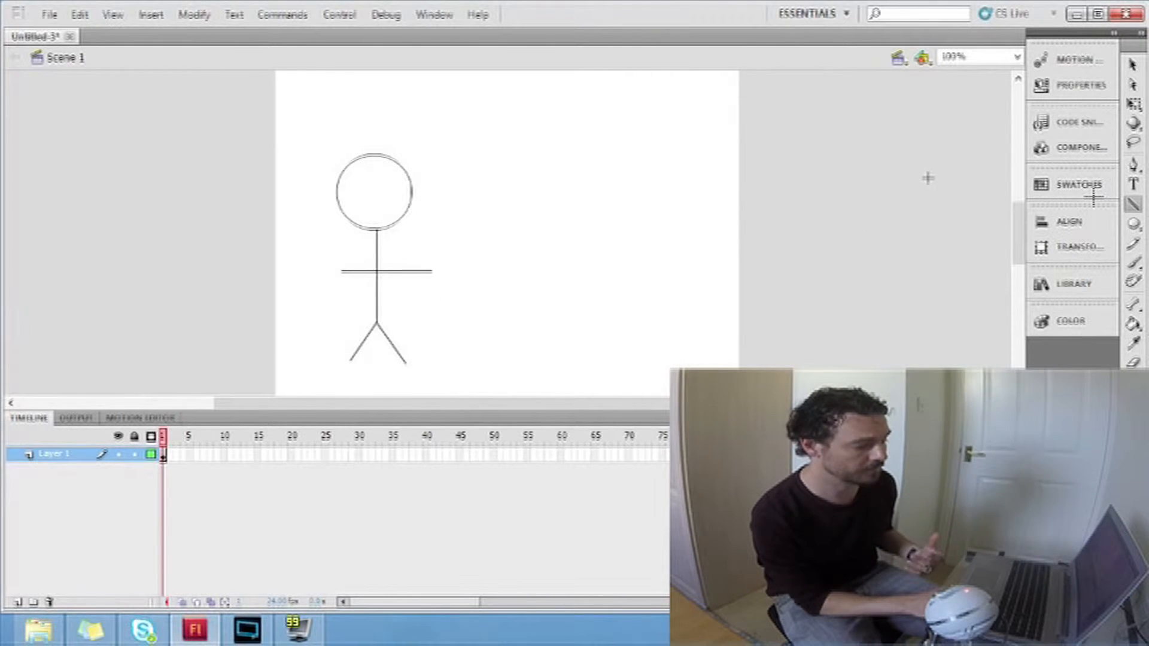
Step: Insert a keyframe at frame 2 of Layer 1
{"action": "left_click", "coordinate": [1132, 64]}
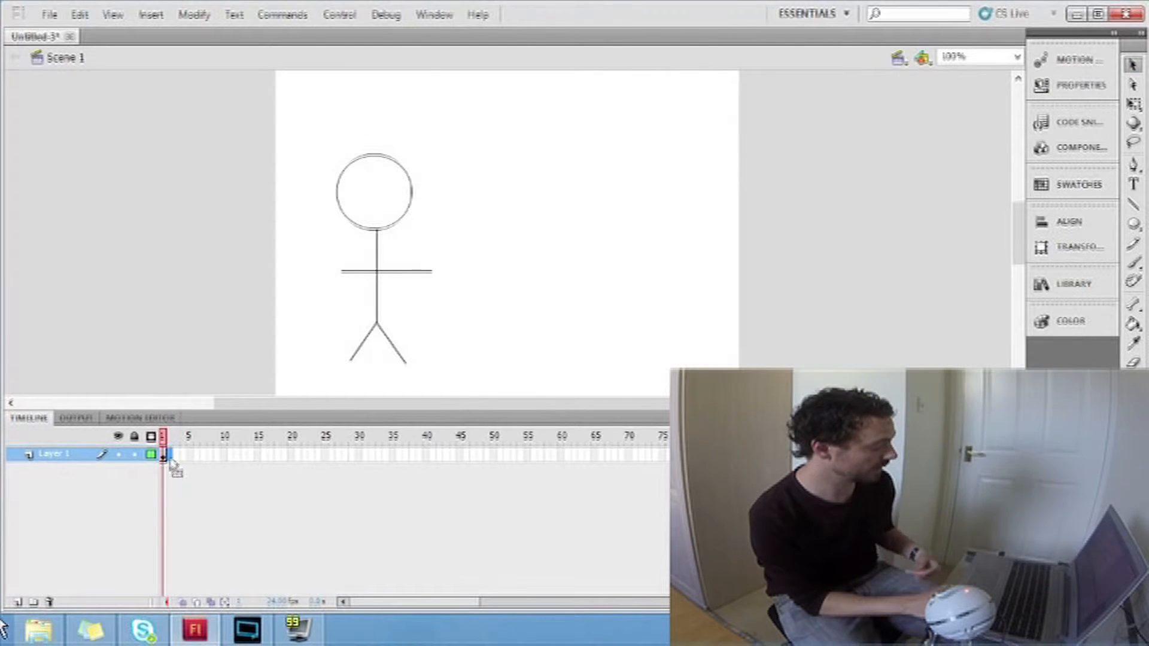
{"action": "key", "text": "F6"}
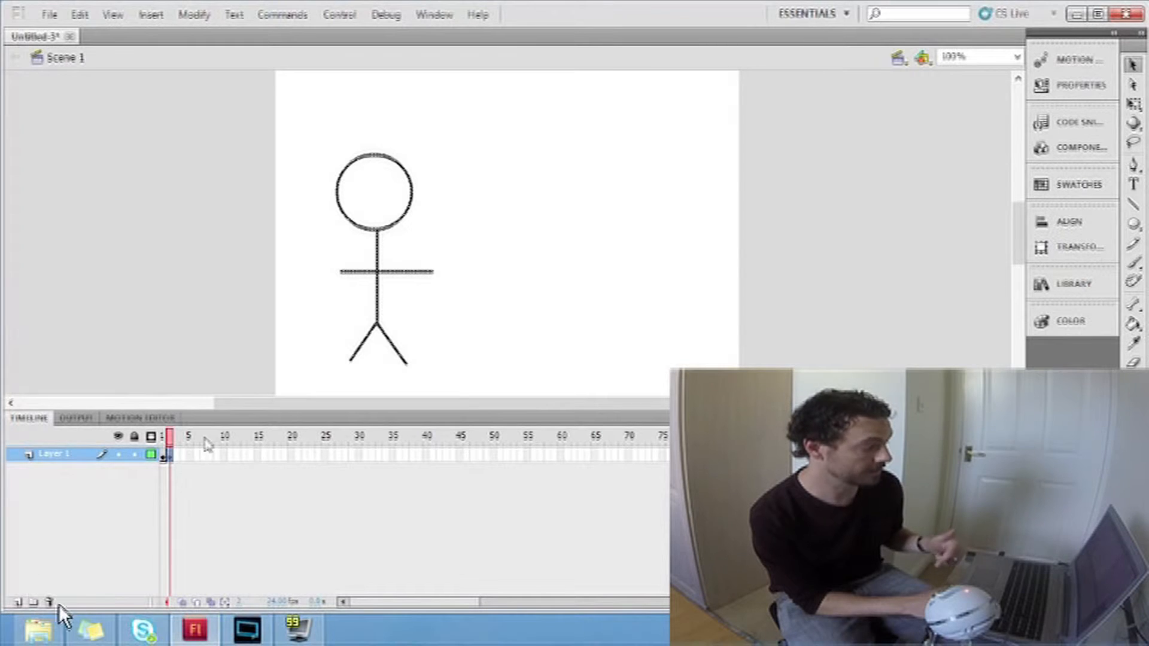
{"action": "left_click", "coordinate": [151, 15]}
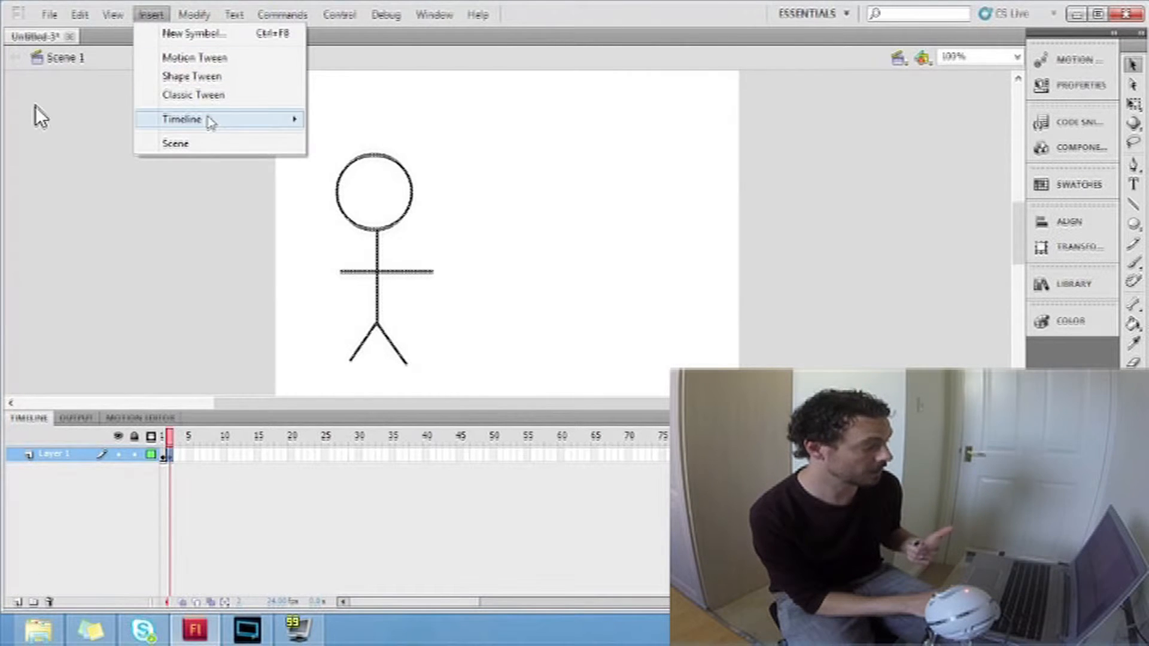
{"action": "mouse_move", "coordinate": [209, 122]}
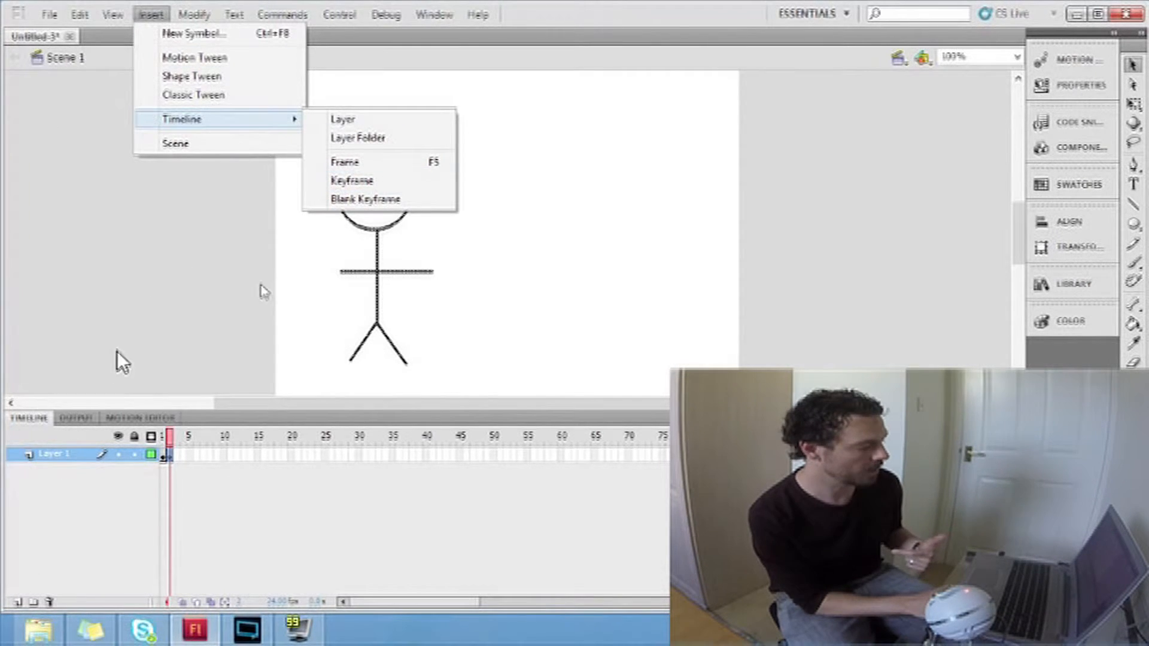
{"action": "left_click", "coordinate": [268, 269]}
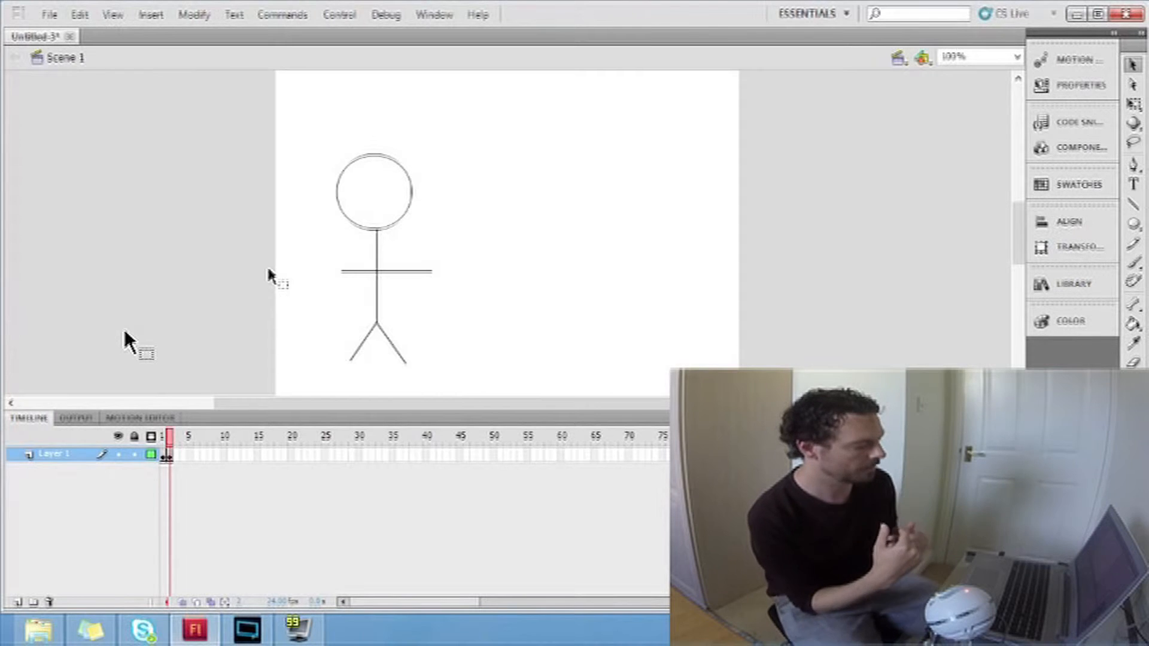
Step: Raise the hand end of the figure's right-hand arm slightly in frame 2
{"action": "left_click", "coordinate": [170, 457]}
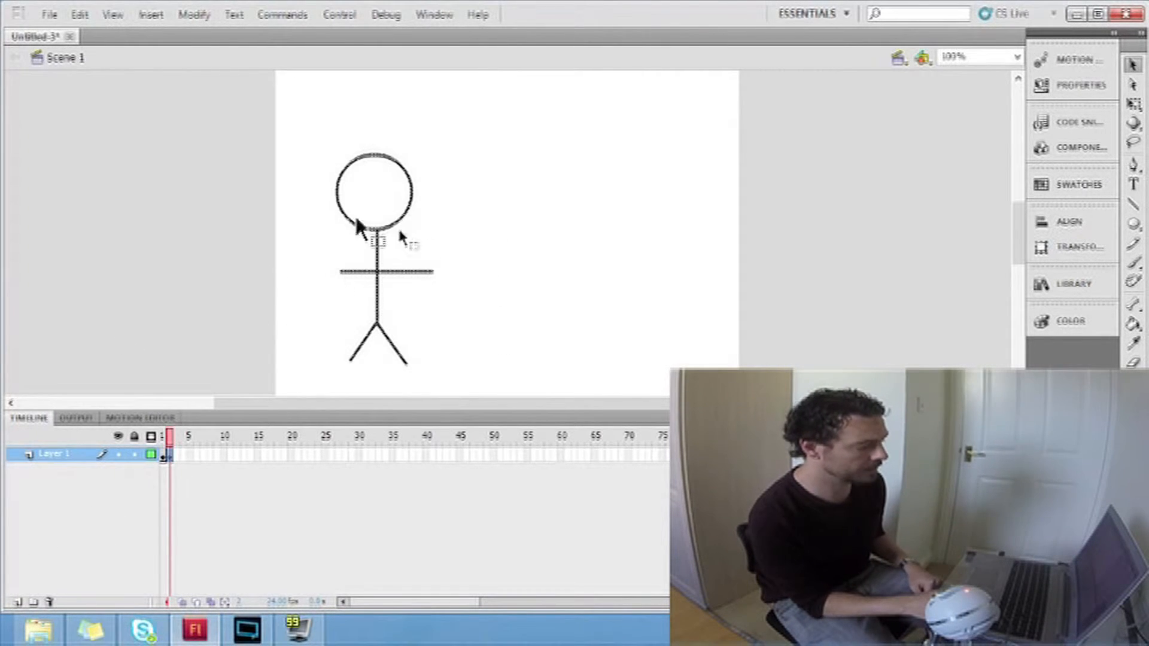
{"action": "left_click", "coordinate": [392, 317]}
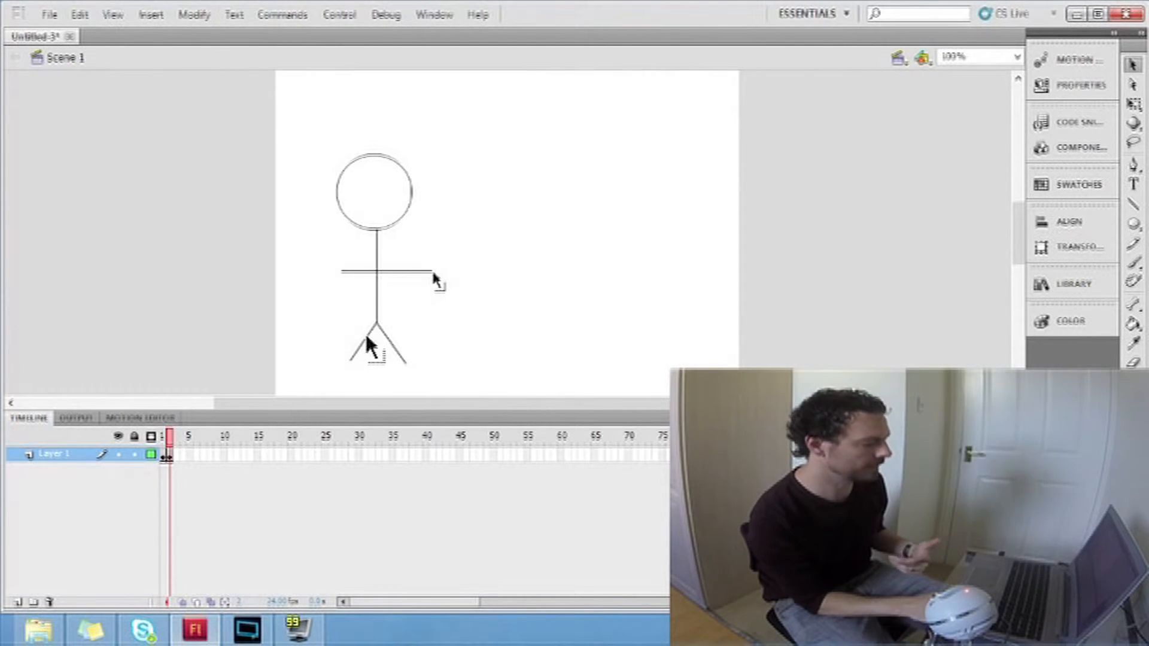
{"action": "left_click_drag", "start_coordinate": [432, 271], "coordinate": [432, 258]}
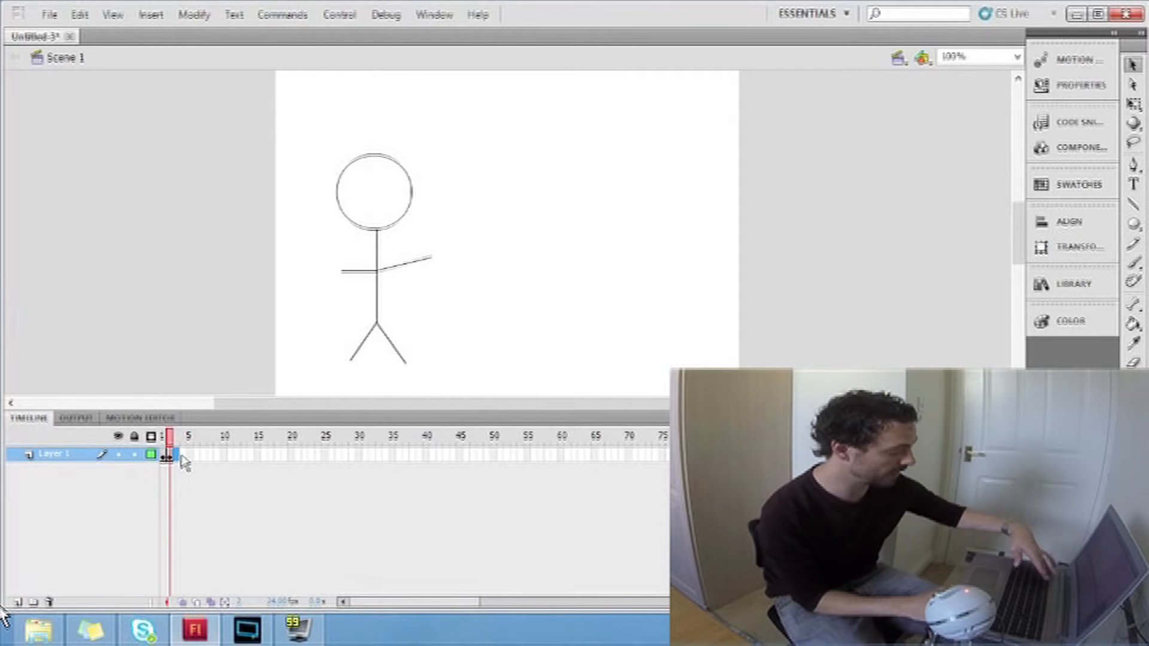
Step: Insert keyframes at frames 3 and 4, raising the figure's right-hand arm a little further in each
{"action": "key", "text": "F6"}
{"action": "left_click", "coordinate": [436, 306]}
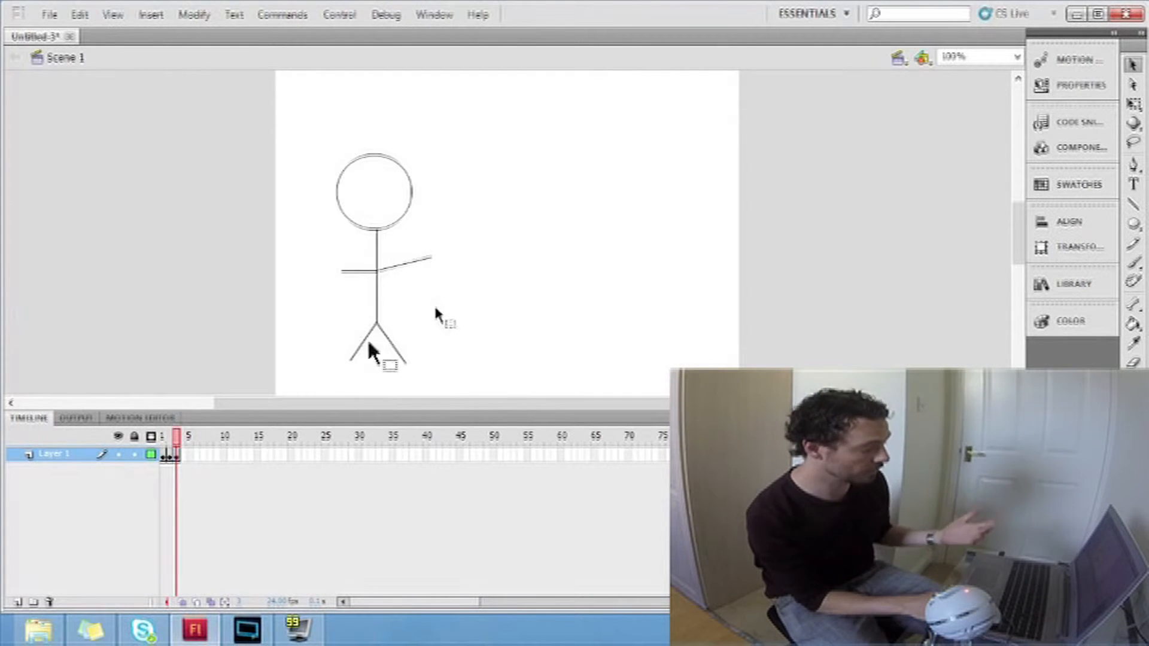
{"action": "left_click_drag", "start_coordinate": [433, 257], "coordinate": [429, 246]}
{"action": "left_click", "coordinate": [184, 457]}
{"action": "key", "text": "F6"}
{"action": "left_click", "coordinate": [433, 317]}
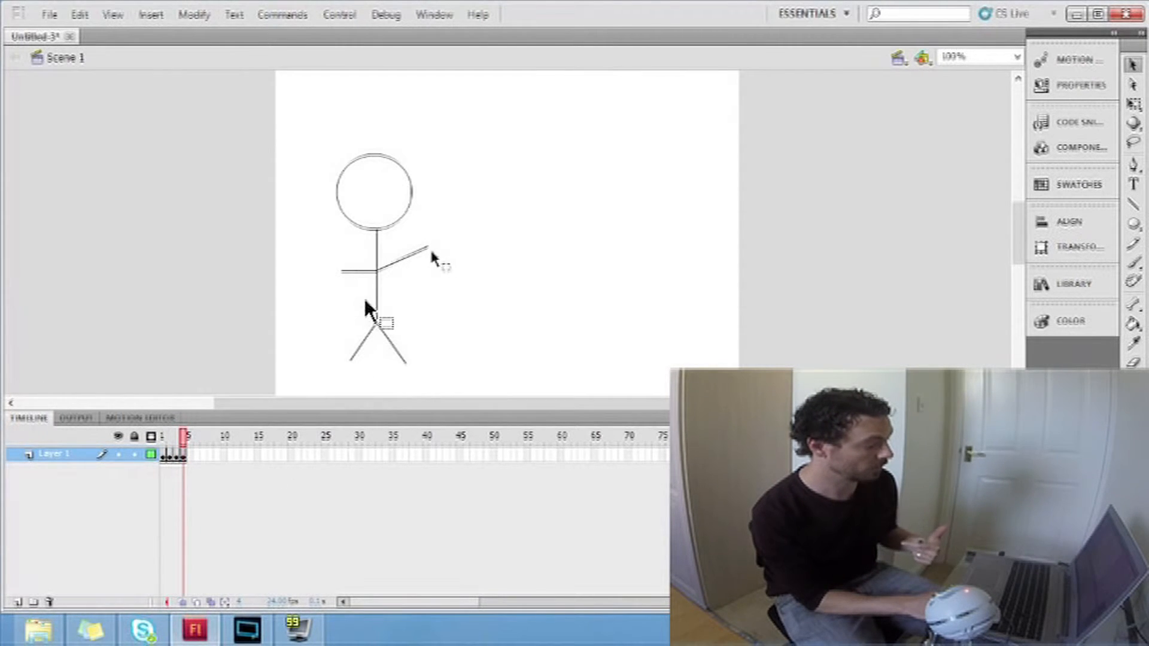
{"action": "left_click_drag", "start_coordinate": [429, 247], "coordinate": [424, 238]}
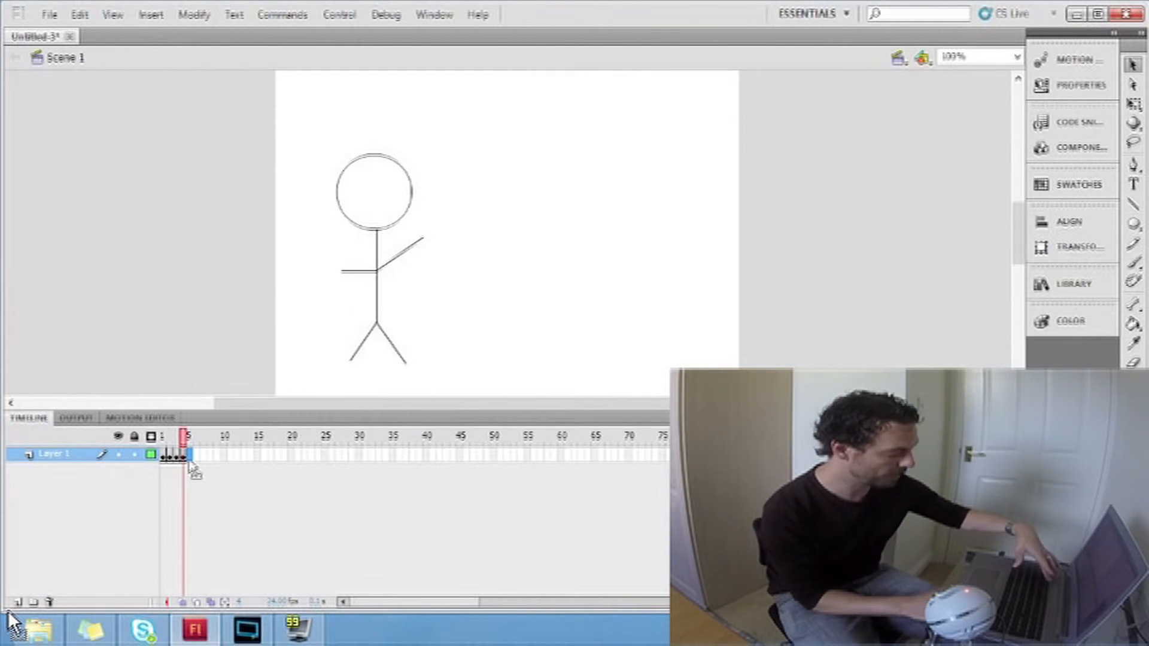
Step: Insert keyframes at frames 5 and 6, lowering the figure's right-hand arm slightly in each
{"action": "key", "text": "F6"}
{"action": "left_click", "coordinate": [481, 307]}
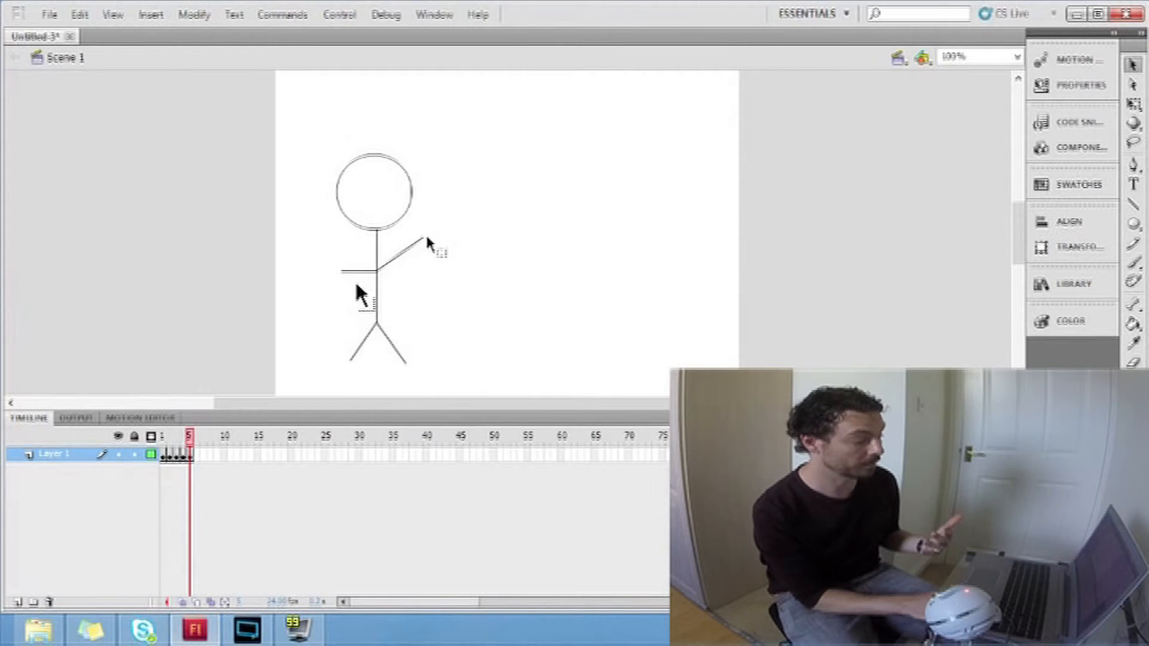
{"action": "left_click_drag", "start_coordinate": [424, 238], "coordinate": [431, 248]}
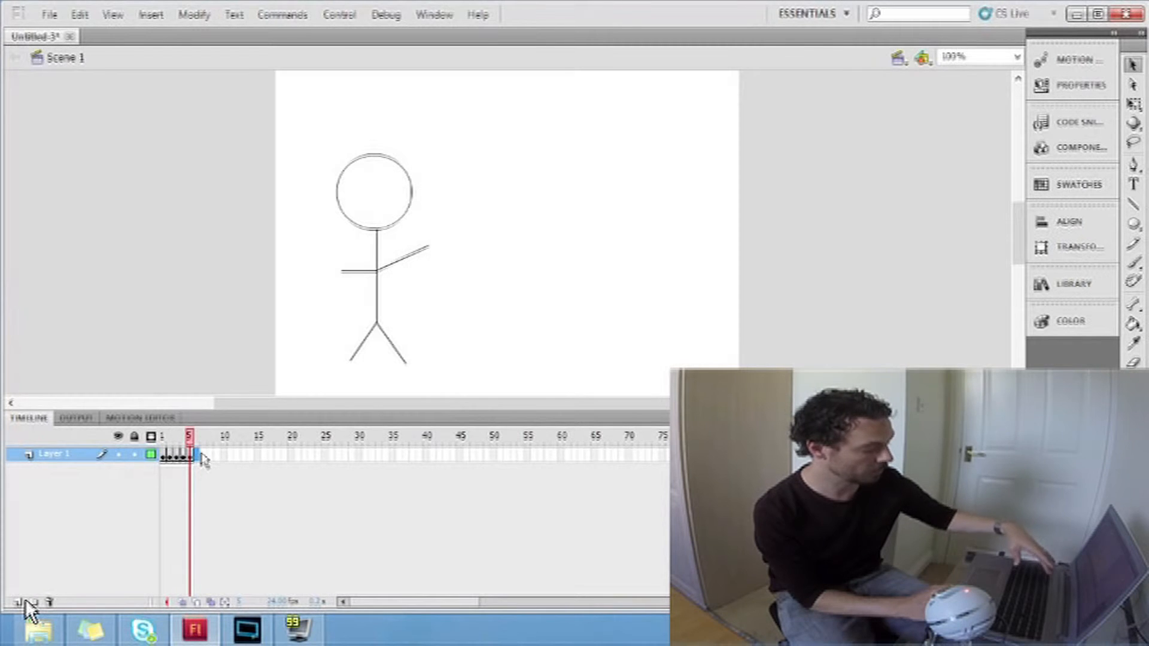
{"action": "key", "text": "F6"}
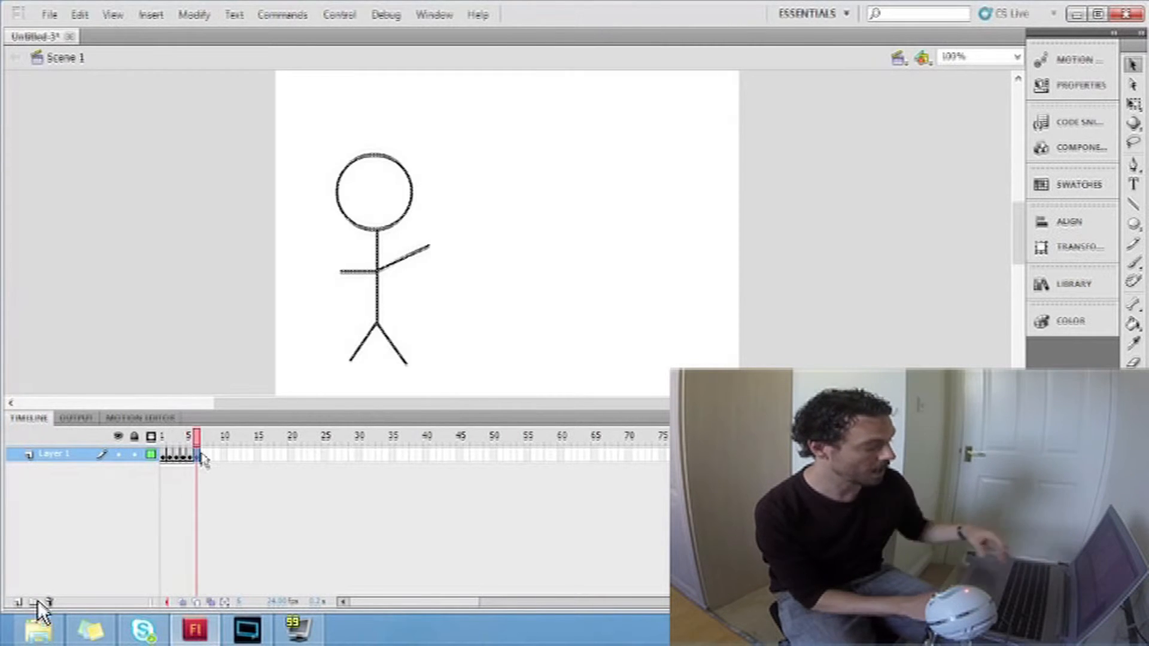
{"action": "left_click", "coordinate": [432, 362]}
{"action": "left_click_drag", "start_coordinate": [428, 249], "coordinate": [430, 258]}
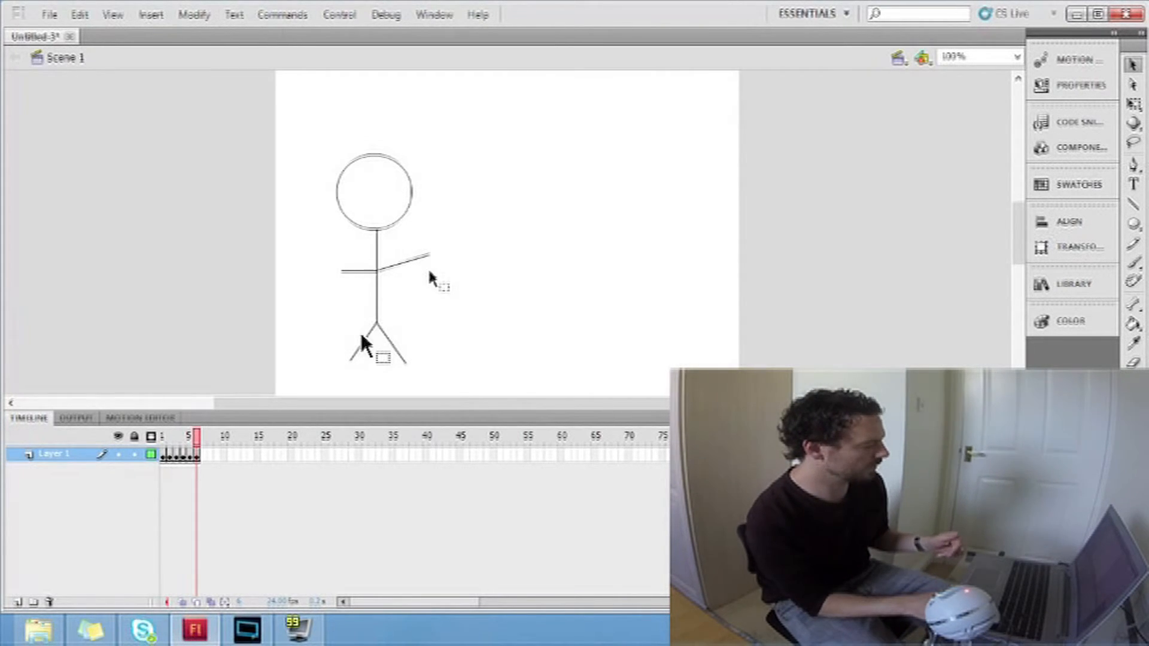
Step: Insert keyframes at frames 7 and 8, lowering the right-hand arm in each until it is horizontal in frame 8
{"action": "left_click", "coordinate": [204, 456]}
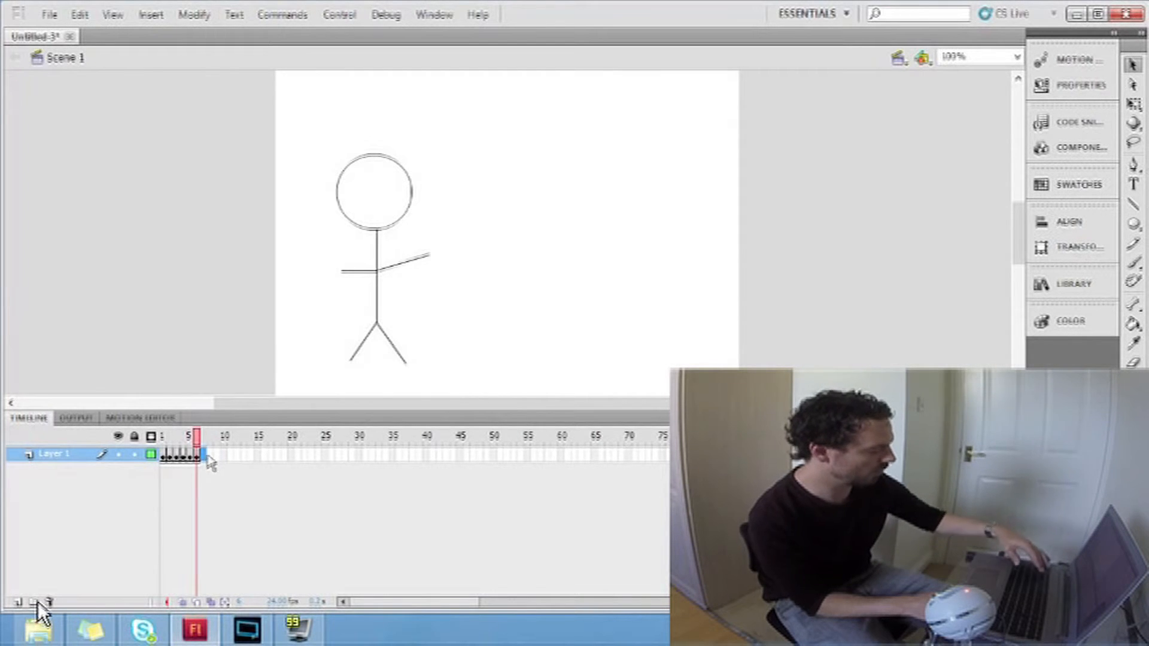
{"action": "key", "text": "F6"}
{"action": "left_click_drag", "start_coordinate": [429, 255], "coordinate": [429, 262]}
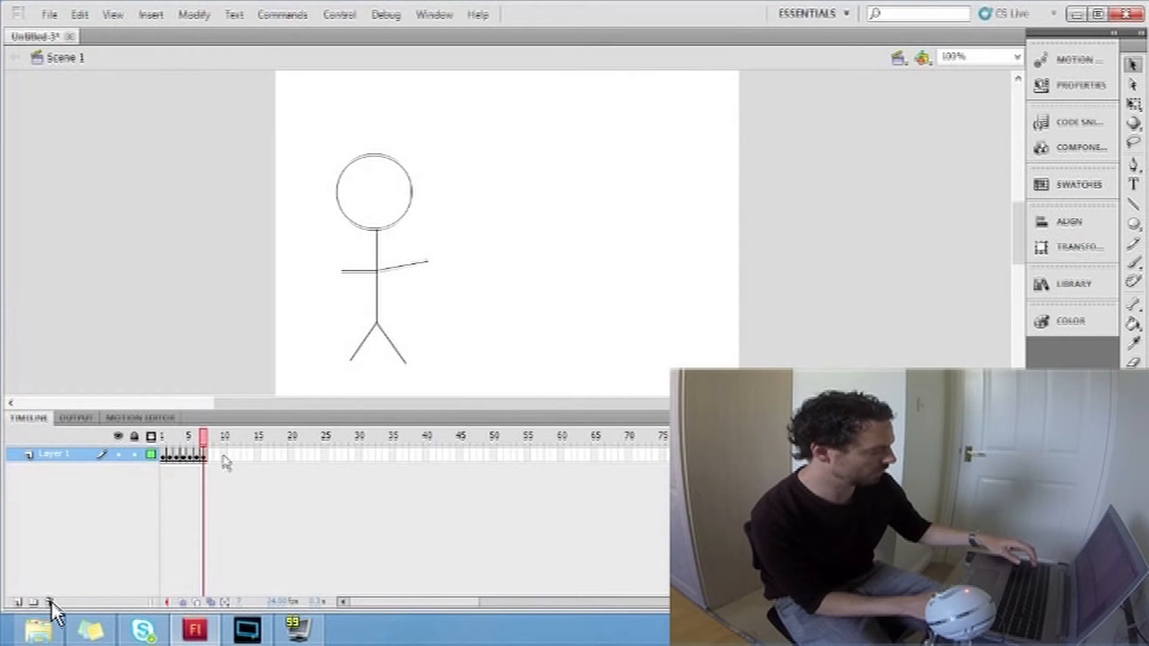
{"action": "left_click", "coordinate": [211, 456]}
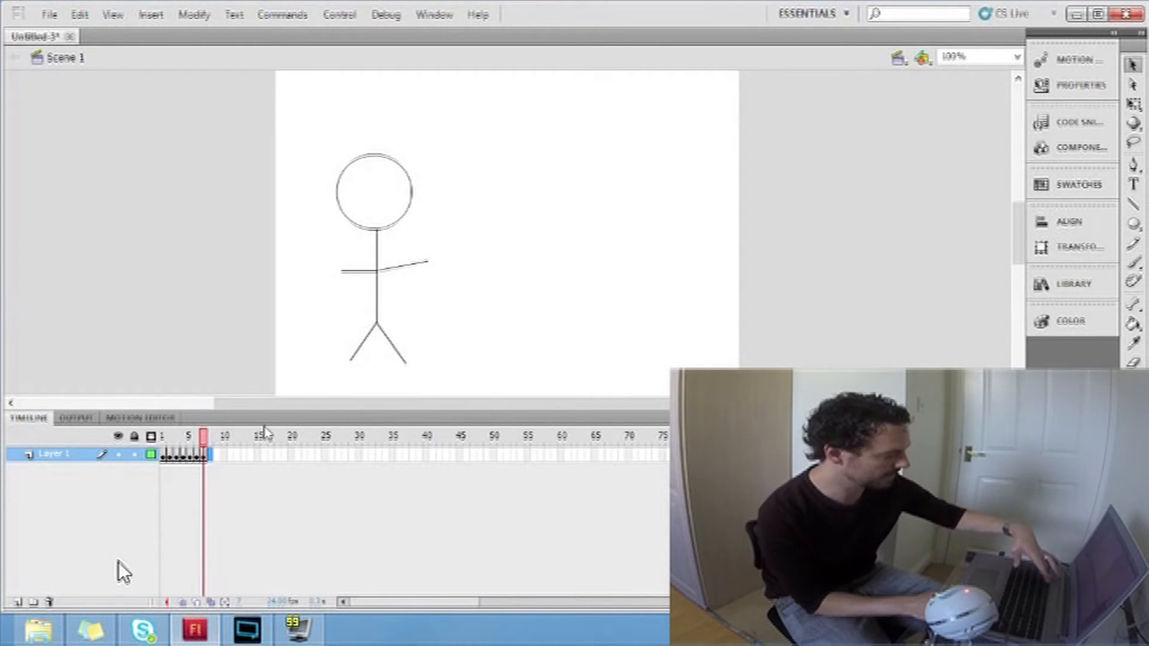
{"action": "key", "text": "F6"}
{"action": "left_click_drag", "start_coordinate": [429, 262], "coordinate": [430, 271]}
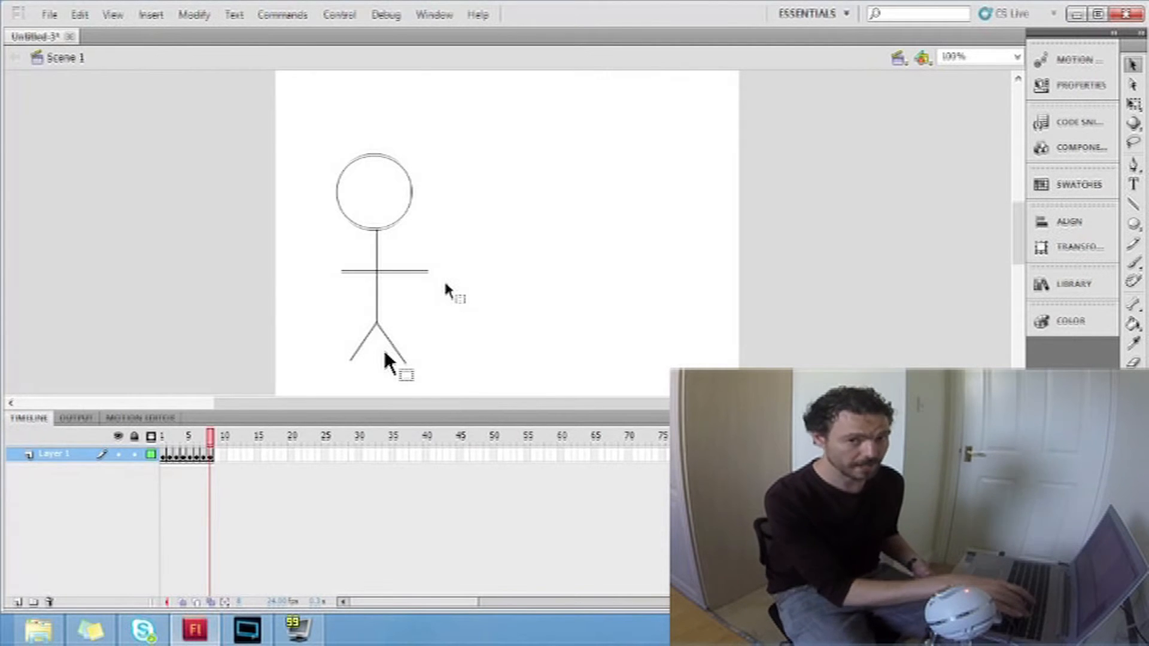
Step: Test the movie to preview the arm-waving animation, and close the preview window
{"action": "key", "text": "ctrl+Return"}
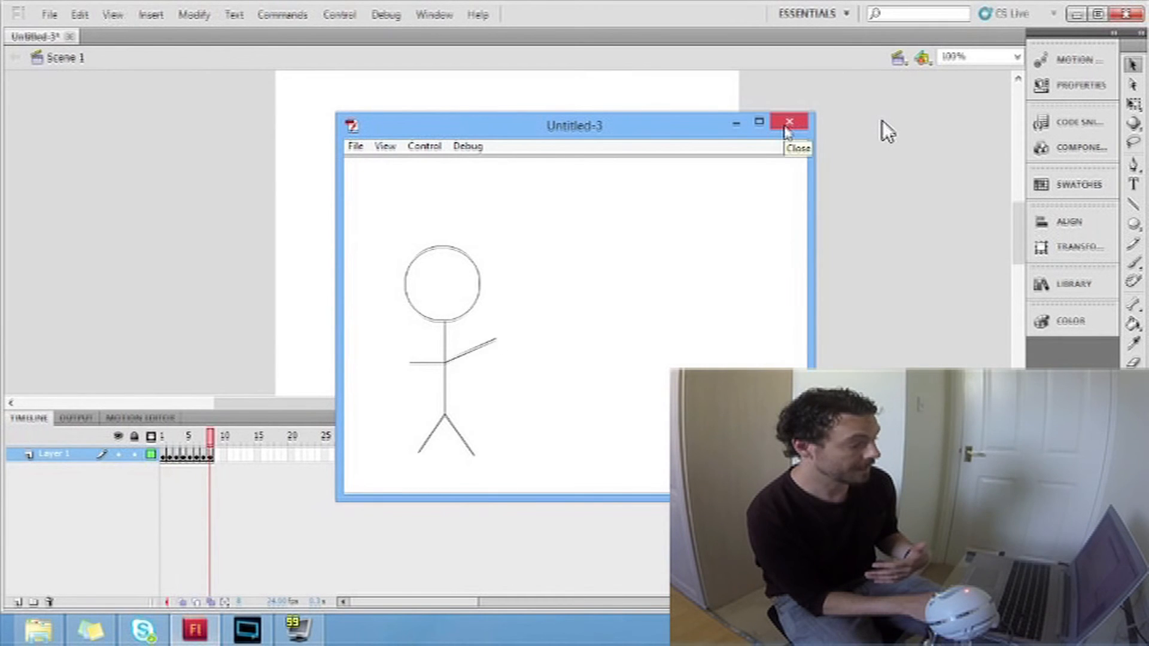
{"action": "left_click", "coordinate": [789, 123]}
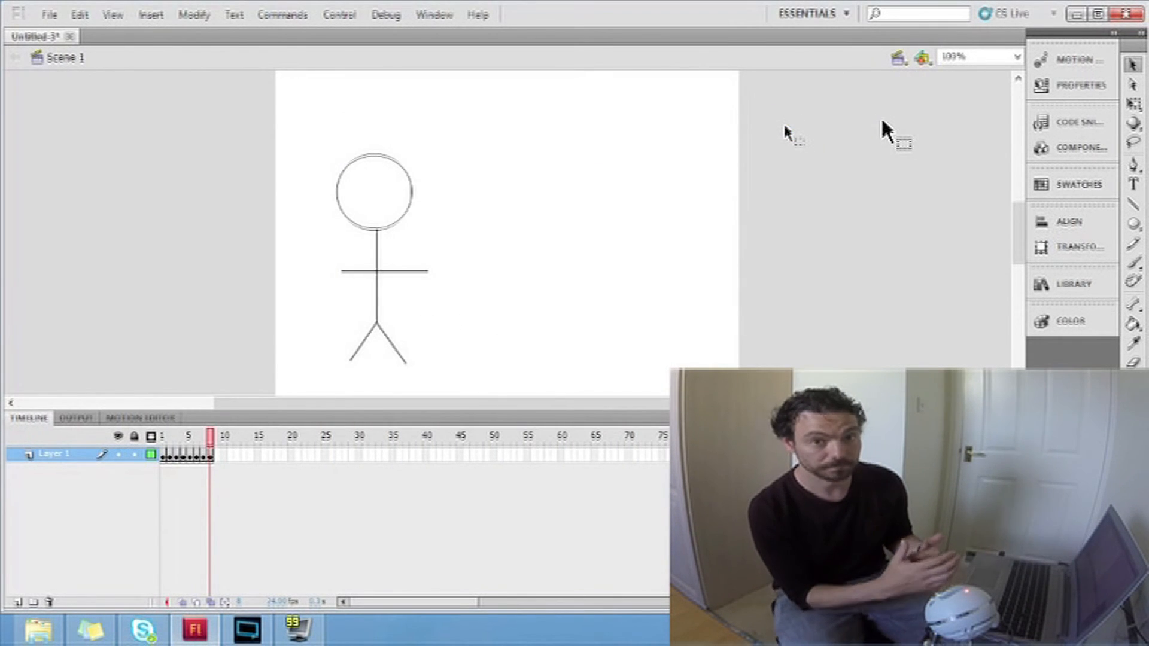